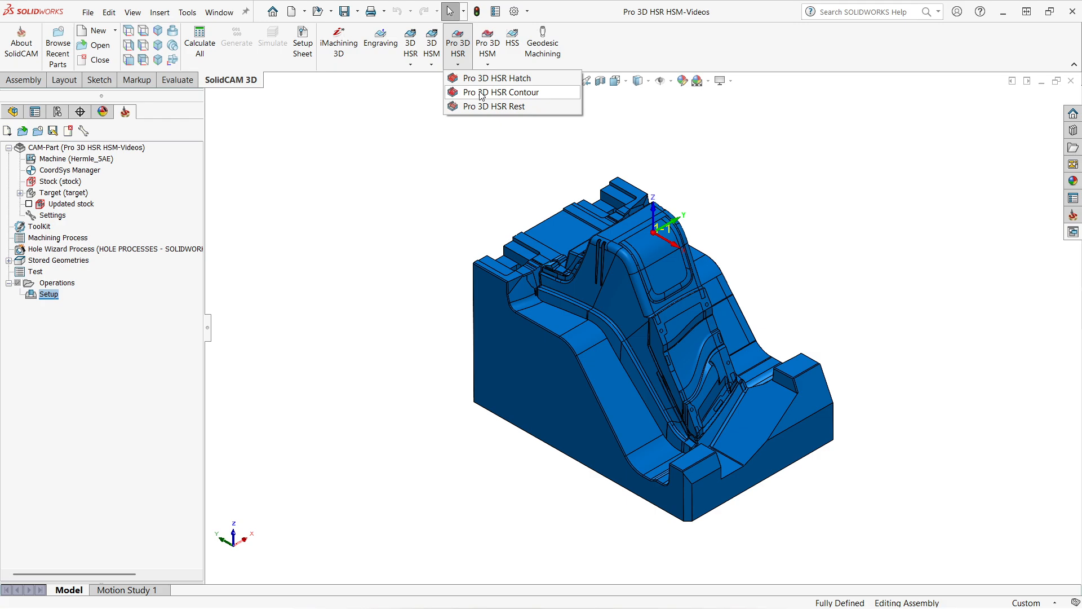
Start a new Pro 3D HSR Contour operation and move its dialog clear of the model.
{"action": "left_click", "coordinate": [481, 93]}
{"action": "left_click_drag", "start_coordinate": [239, 122], "coordinate": [302, 108]}
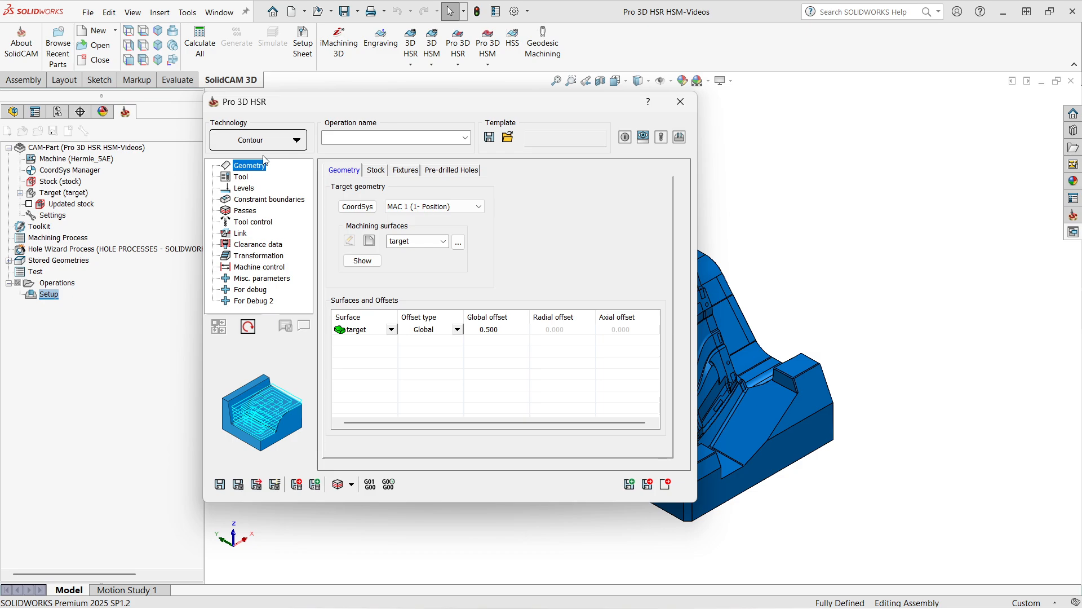
{"action": "left_click_drag", "start_coordinate": [318, 109], "coordinate": [229, 102]}
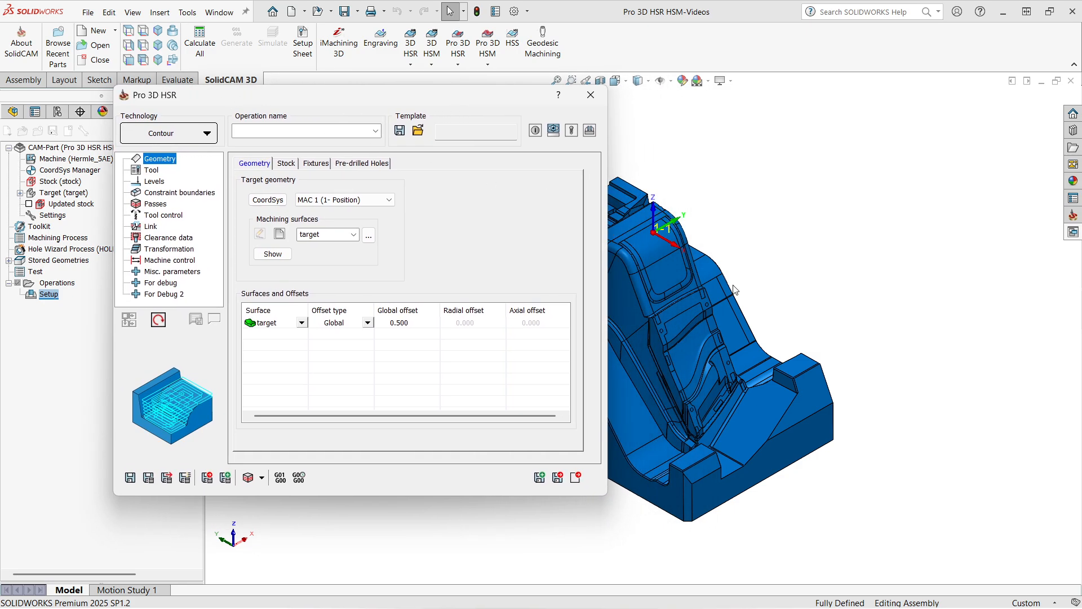
Turn off the constraint boundaries for the contour operation.
{"action": "left_click", "coordinate": [677, 294]}
{"action": "left_click", "coordinate": [173, 194]}
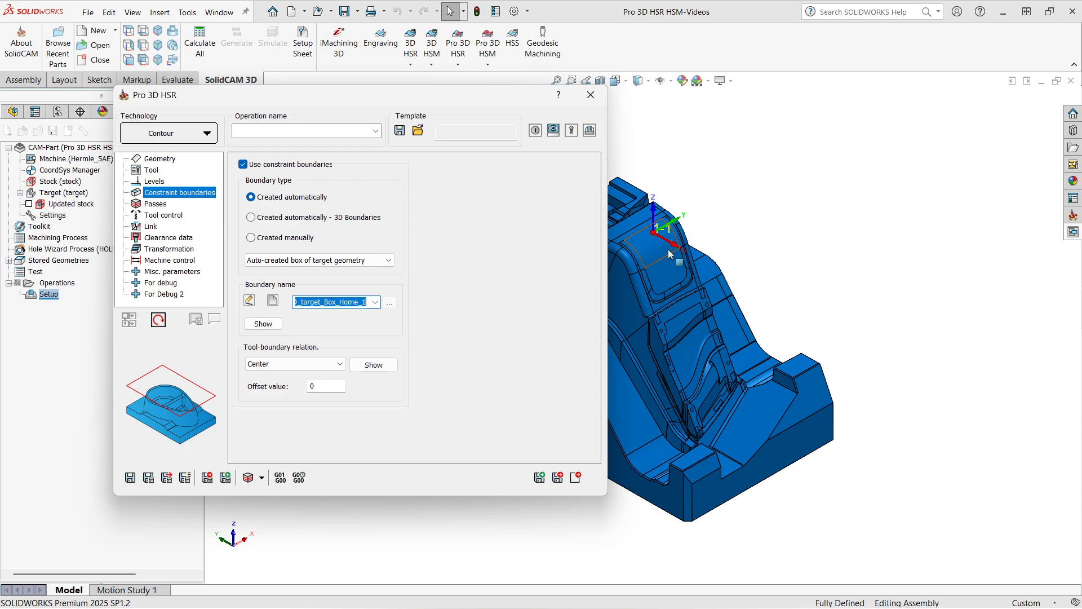
{"action": "middle_click_drag", "start_coordinate": [698, 353], "coordinate": [865, 319], "text": "ctrl"}
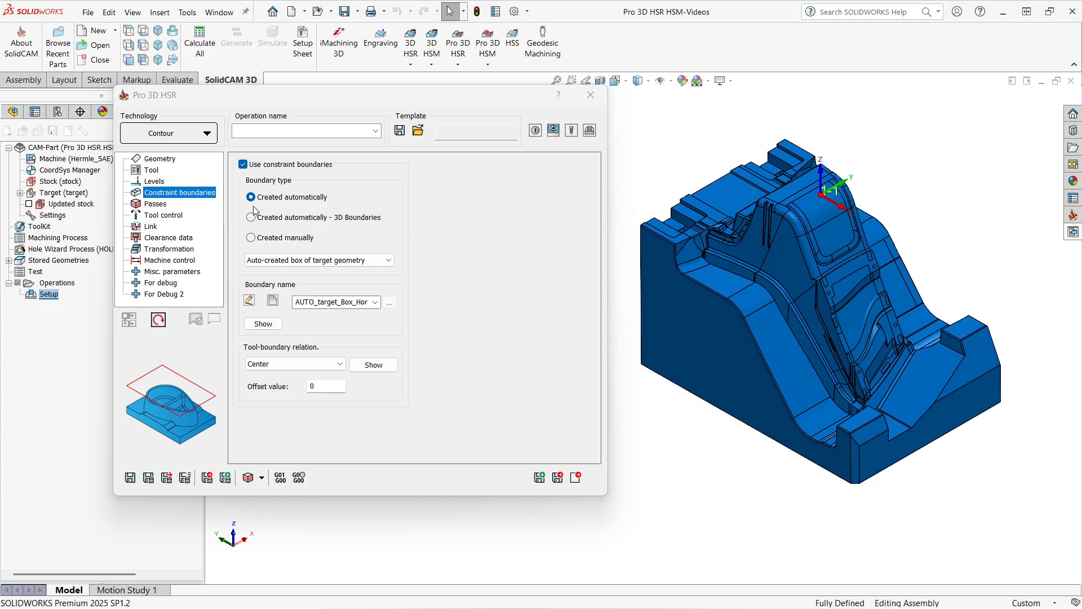
{"action": "left_click", "coordinate": [244, 165]}
Make the operation respect the stock model, using the auto updated stock definition.
{"action": "left_click", "coordinate": [159, 158]}
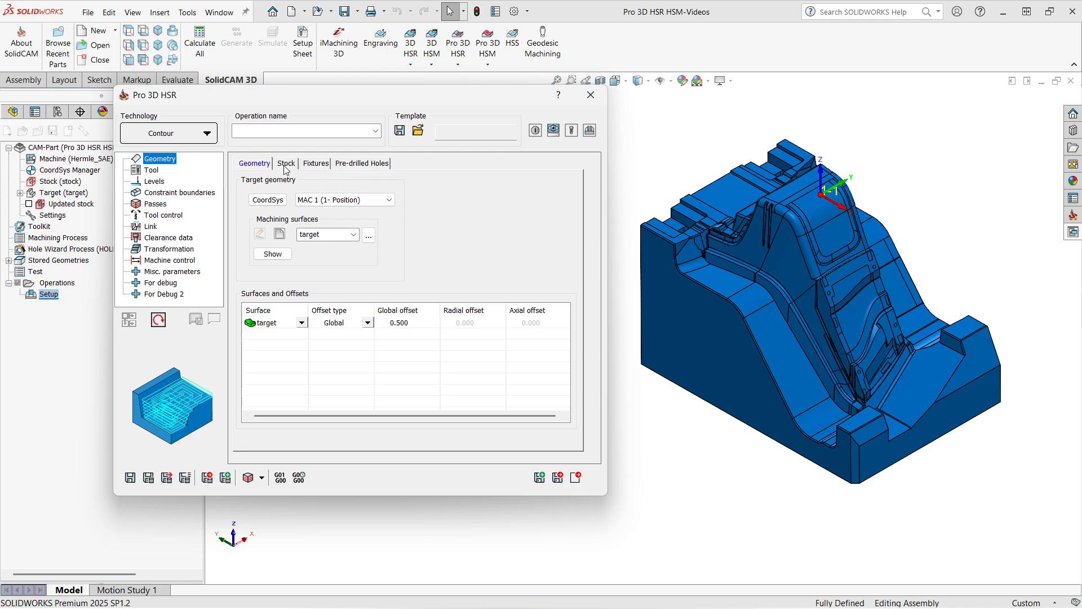
{"action": "left_click", "coordinate": [285, 165]}
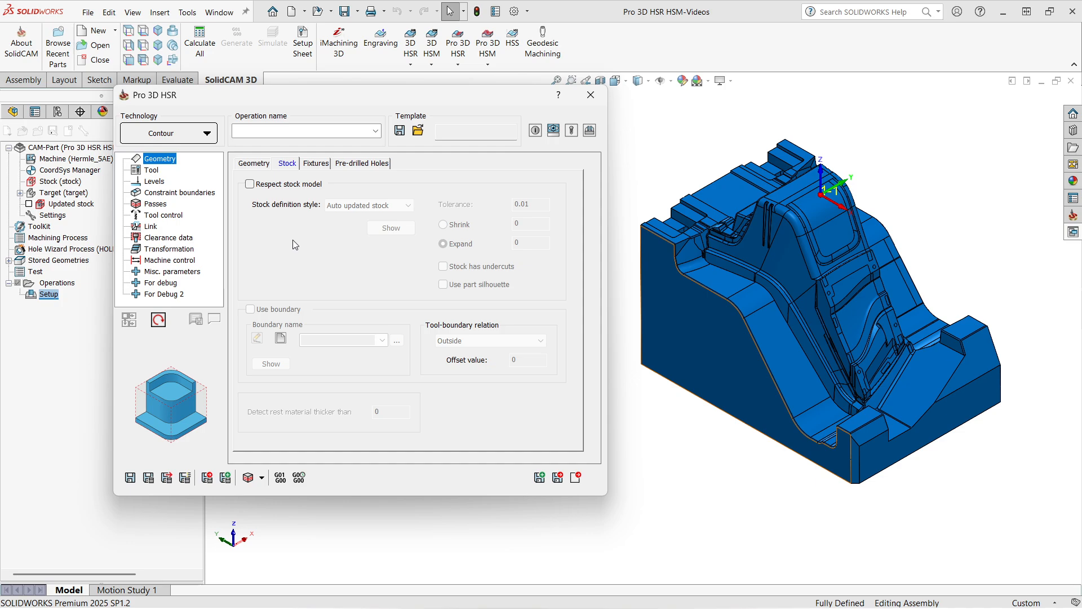
{"action": "left_click", "coordinate": [250, 185]}
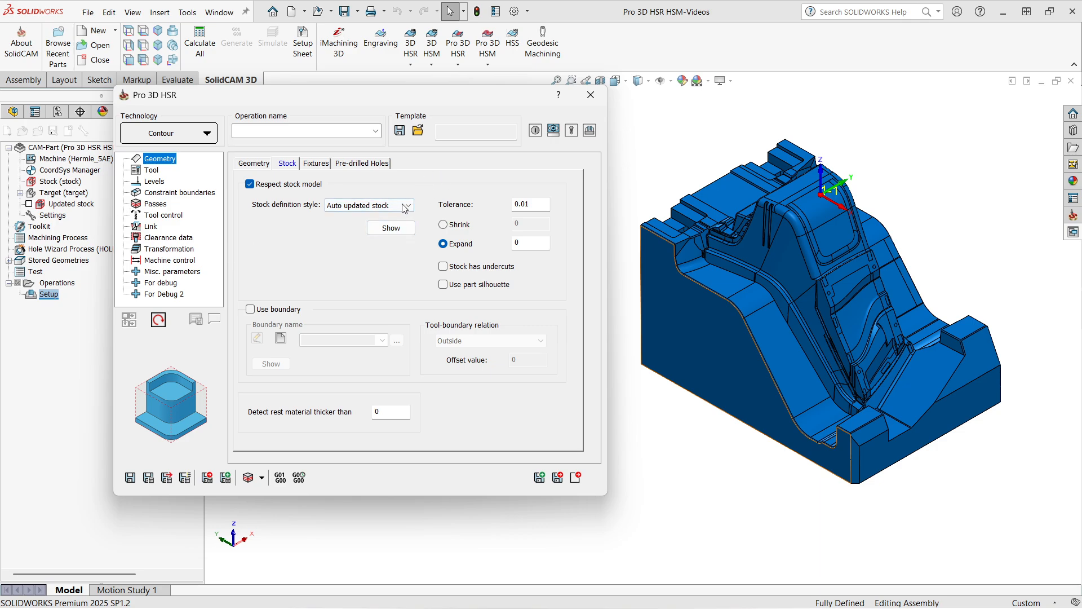
Assign tool 4, BULL NOSE MILL D16 R2, with the cutting point option to the operation.
{"action": "left_click", "coordinate": [148, 170]}
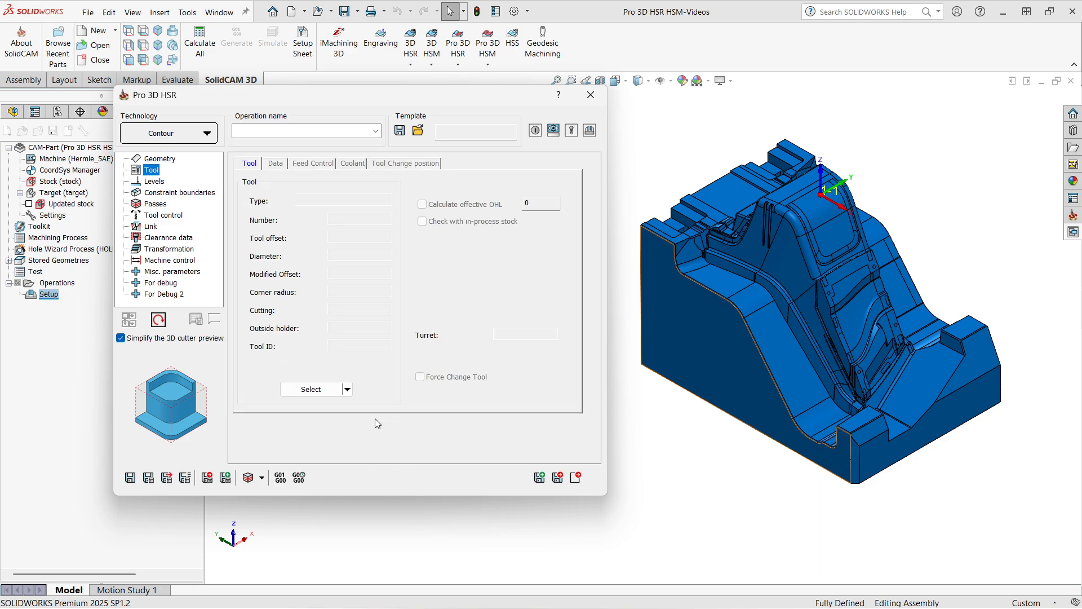
{"action": "left_click", "coordinate": [348, 389]}
{"action": "left_click", "coordinate": [352, 406]}
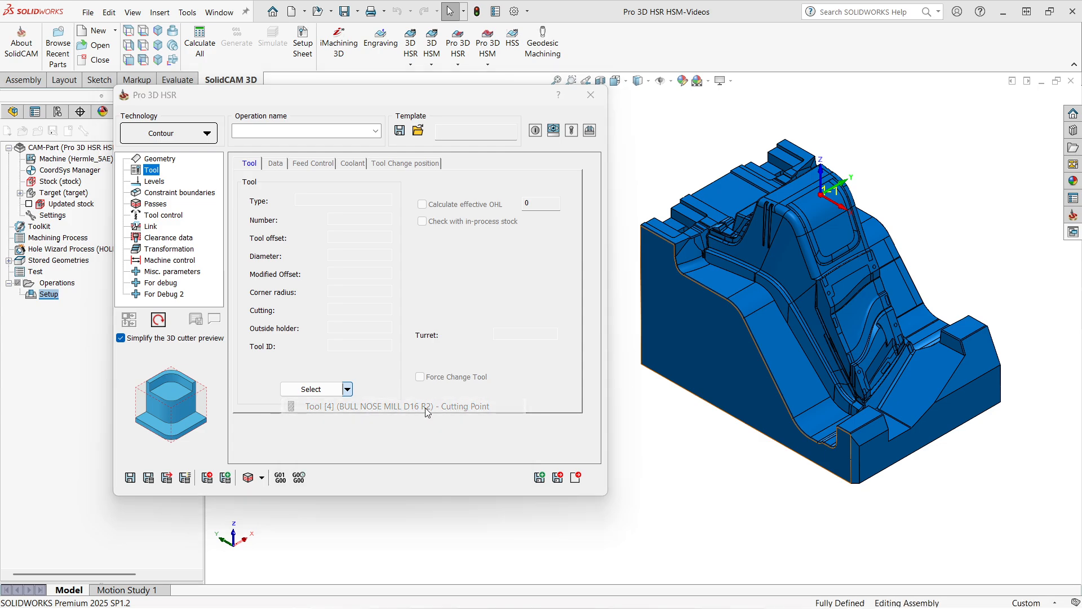
Enable the auto-created box of the target geometry as constraint boundary, set the passes' step down to 4, and save the operation.
{"action": "left_click", "coordinate": [160, 194]}
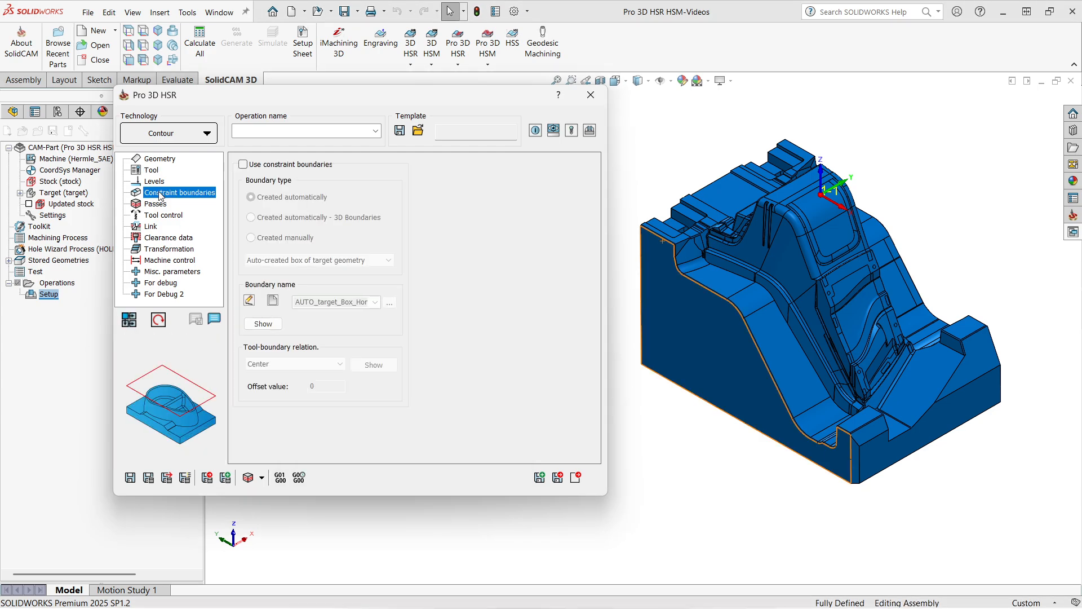
{"action": "left_click", "coordinate": [243, 164]}
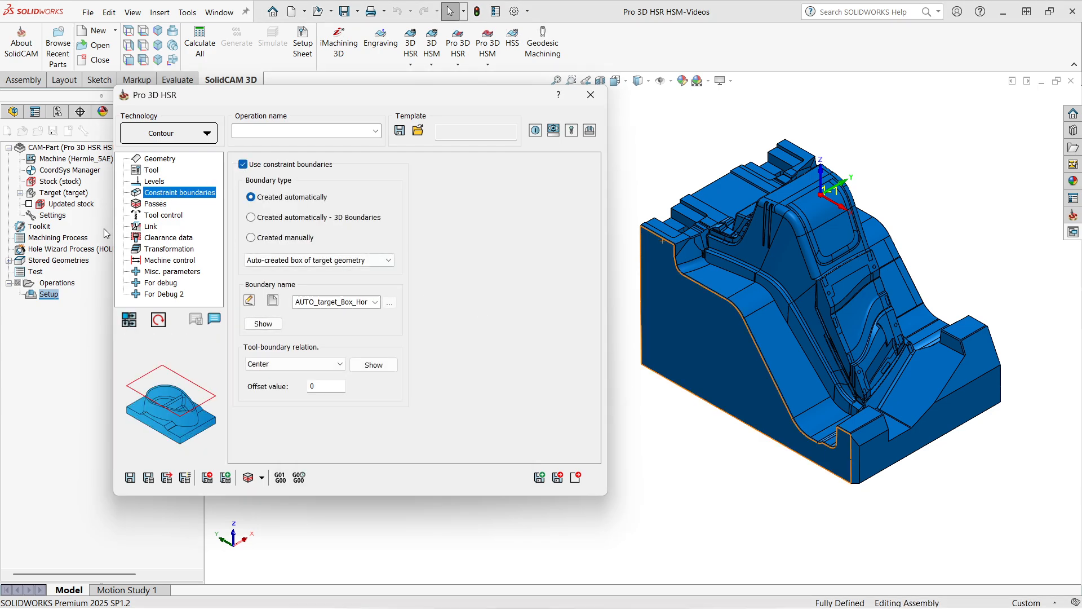
{"action": "left_click", "coordinate": [158, 204]}
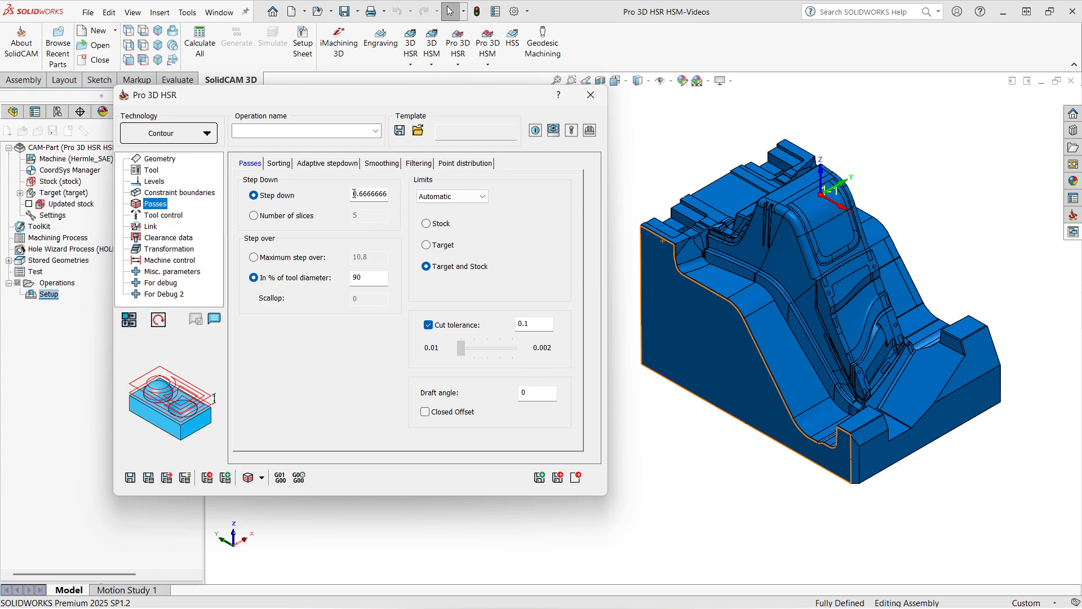
{"action": "left_click_drag", "start_coordinate": [353, 193], "coordinate": [407, 202]}
{"action": "type", "text": "4"}
{"action": "left_click", "coordinate": [131, 477]}
Review the ramping, approach/retract and links settings, and calculate the contour toolpath.
{"action": "left_click", "coordinate": [147, 227]}
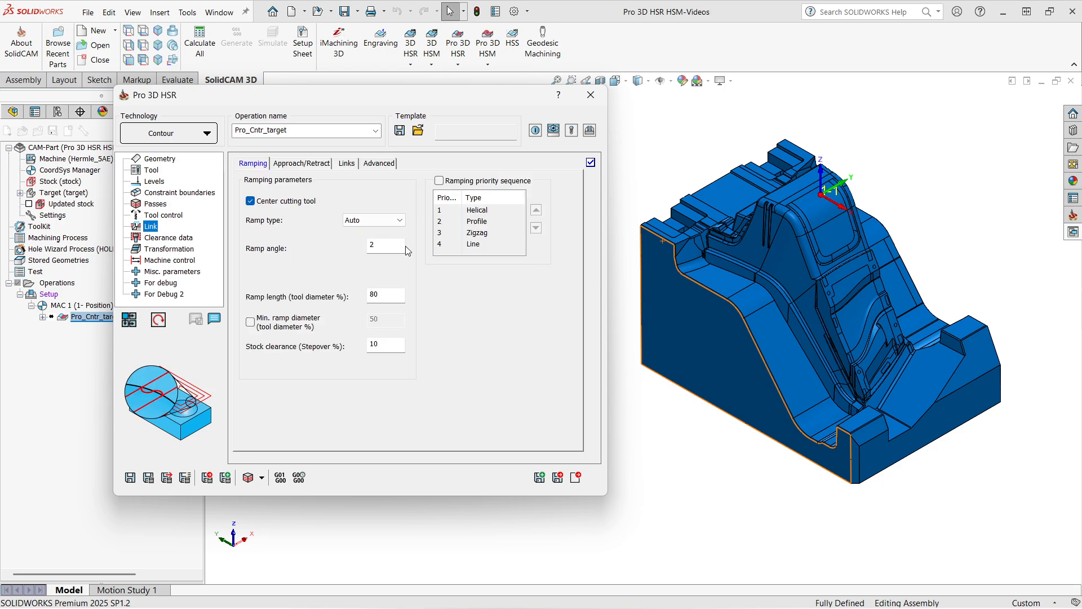
{"action": "left_click", "coordinate": [318, 165]}
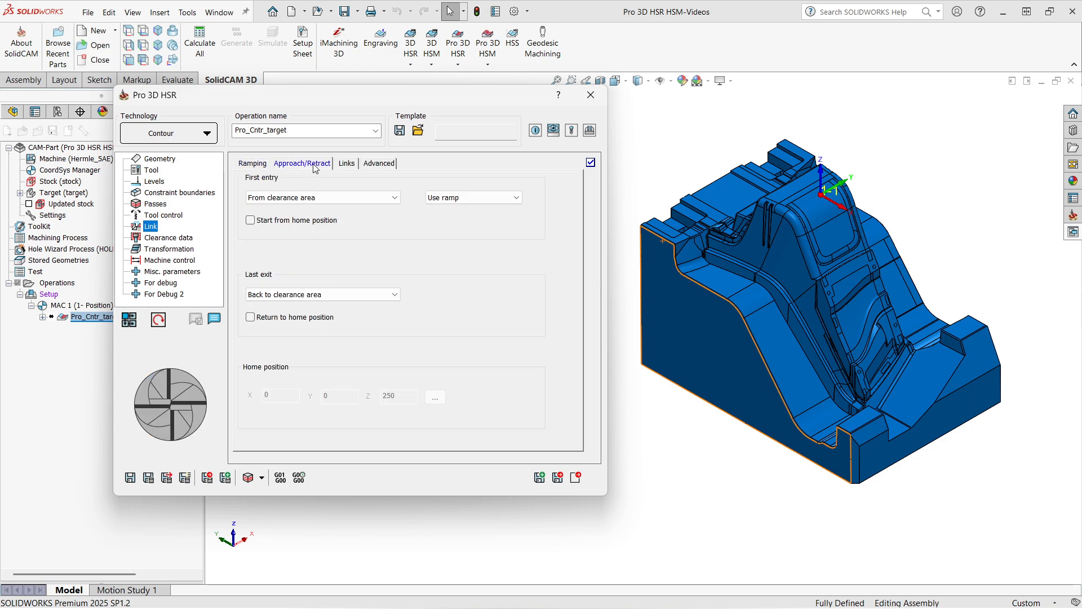
{"action": "left_click", "coordinate": [347, 164]}
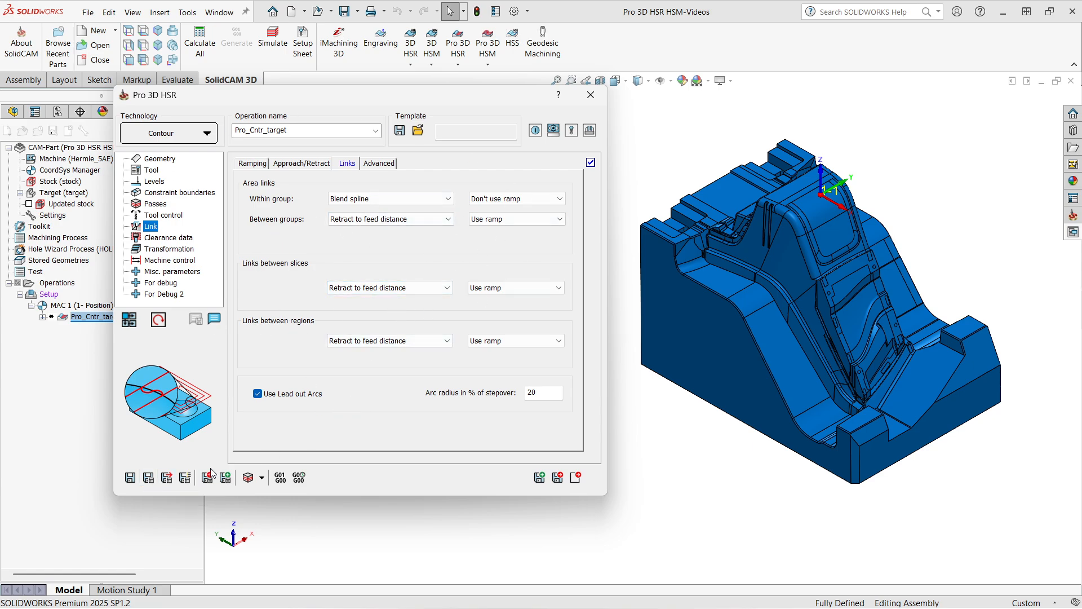
{"action": "left_click", "coordinate": [149, 477]}
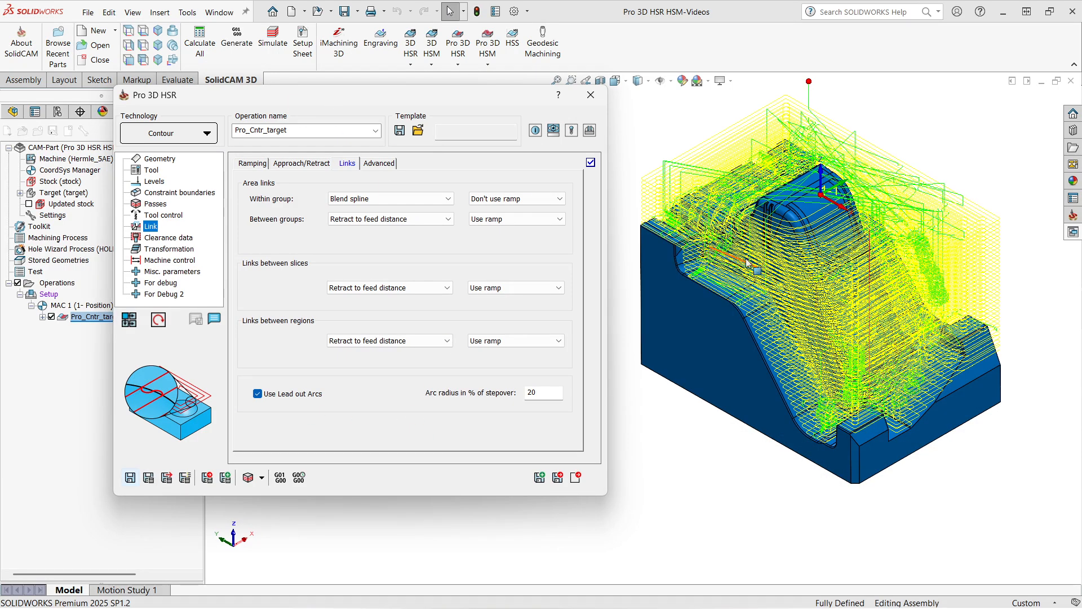
{"action": "middle_click_drag", "start_coordinate": [753, 248], "coordinate": [720, 280]}
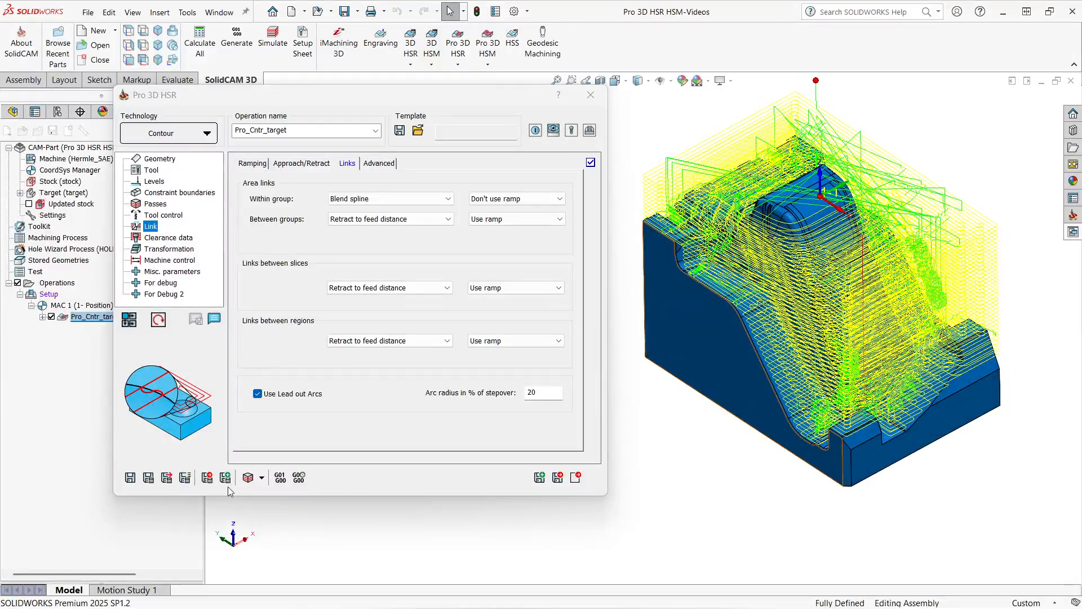
Simulate the boundary-constrained toolpath in SolidVerify at reduced speed to examine its first levels, and exit the simulation.
{"action": "left_click", "coordinate": [254, 479]}
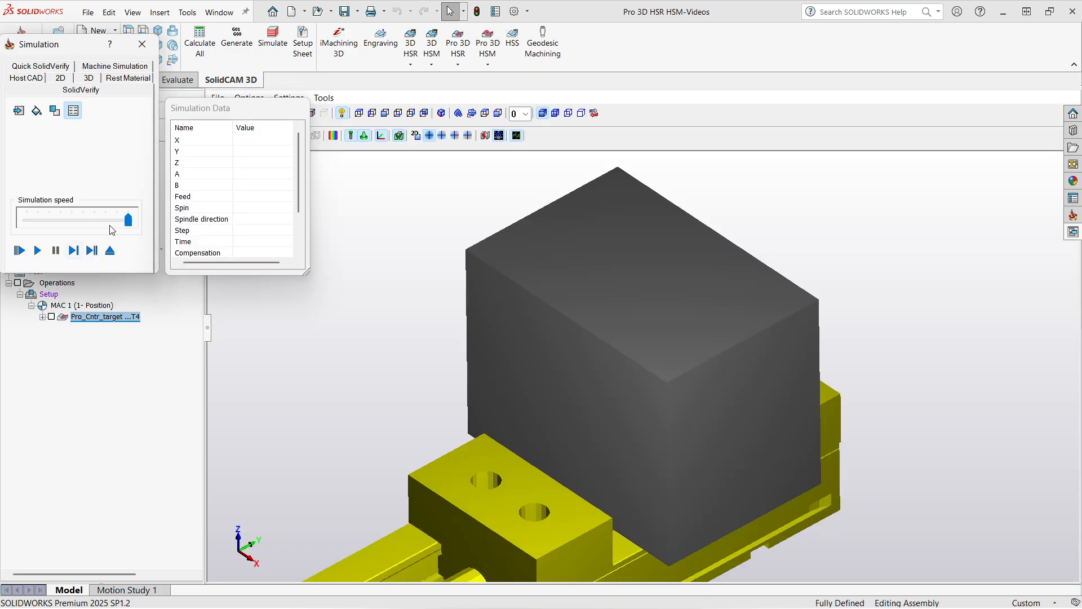
{"action": "left_click_drag", "start_coordinate": [127, 220], "coordinate": [94, 220]}
{"action": "left_click", "coordinate": [38, 251]}
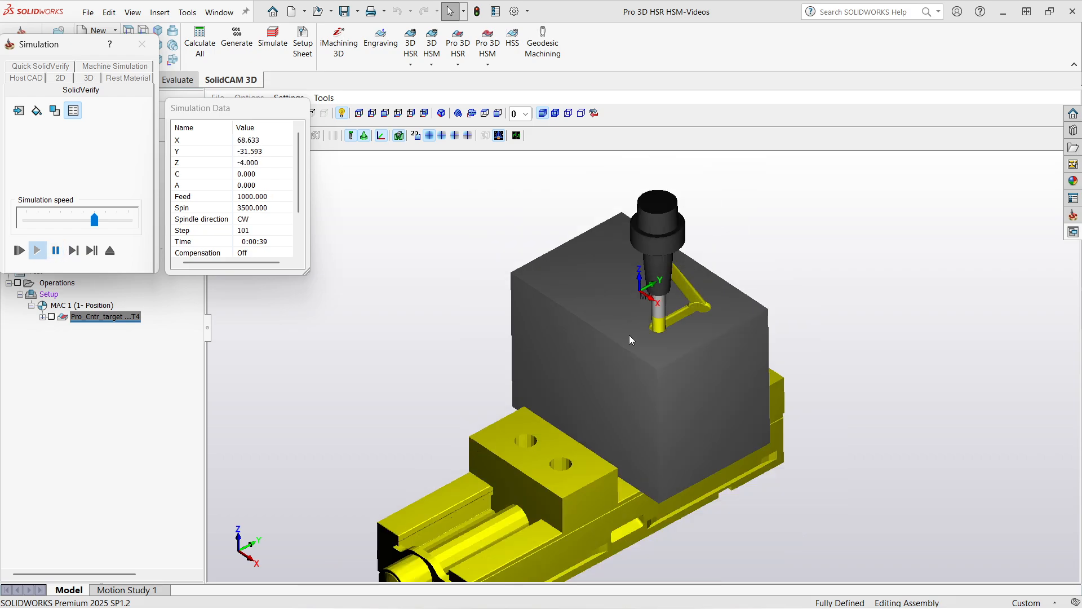
{"action": "scroll", "coordinate": [563, 320], "scroll_direction": "down", "scroll_amount": 3}
{"action": "left_click", "coordinate": [107, 219]}
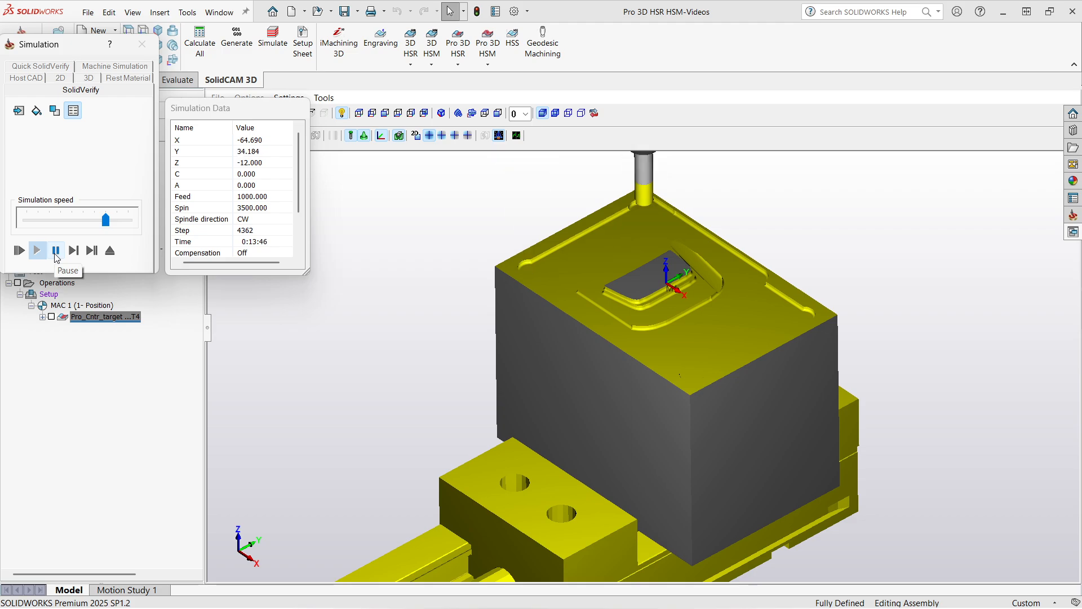
{"action": "left_click", "coordinate": [55, 252]}
{"action": "left_click", "coordinate": [110, 250]}
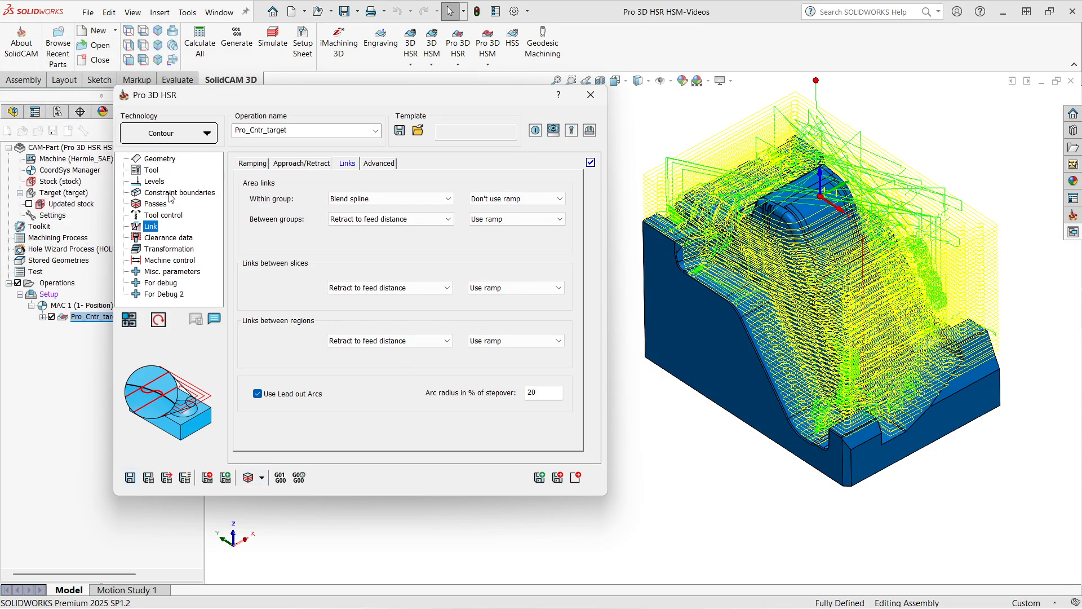
Turn off the constraint boundaries and recalculate the contour toolpath with the stock model respected.
{"action": "left_click", "coordinate": [170, 193]}
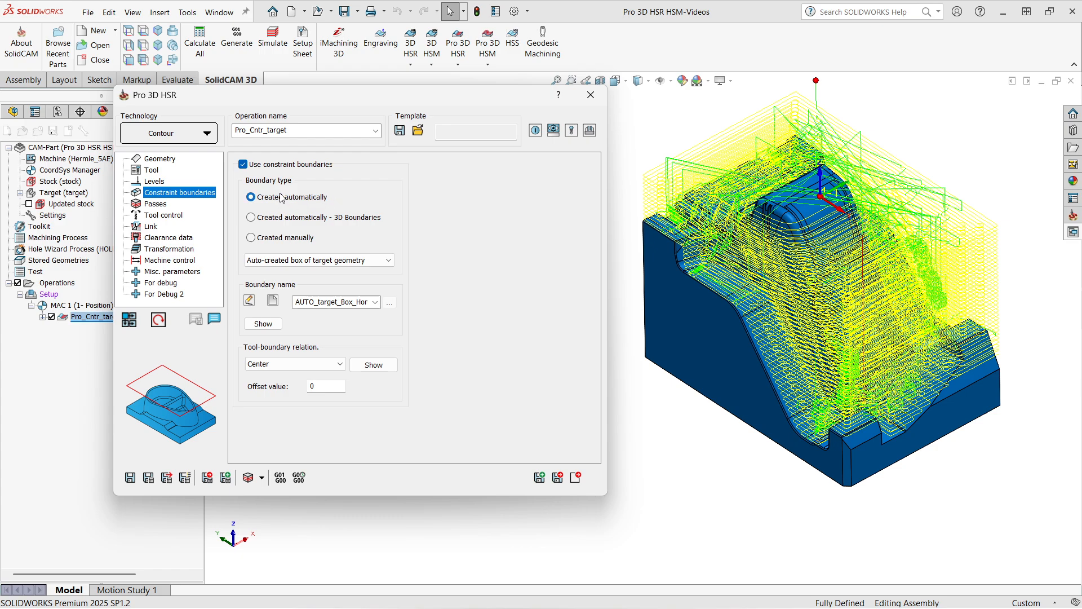
{"action": "left_click", "coordinate": [243, 164]}
{"action": "left_click", "coordinate": [164, 162]}
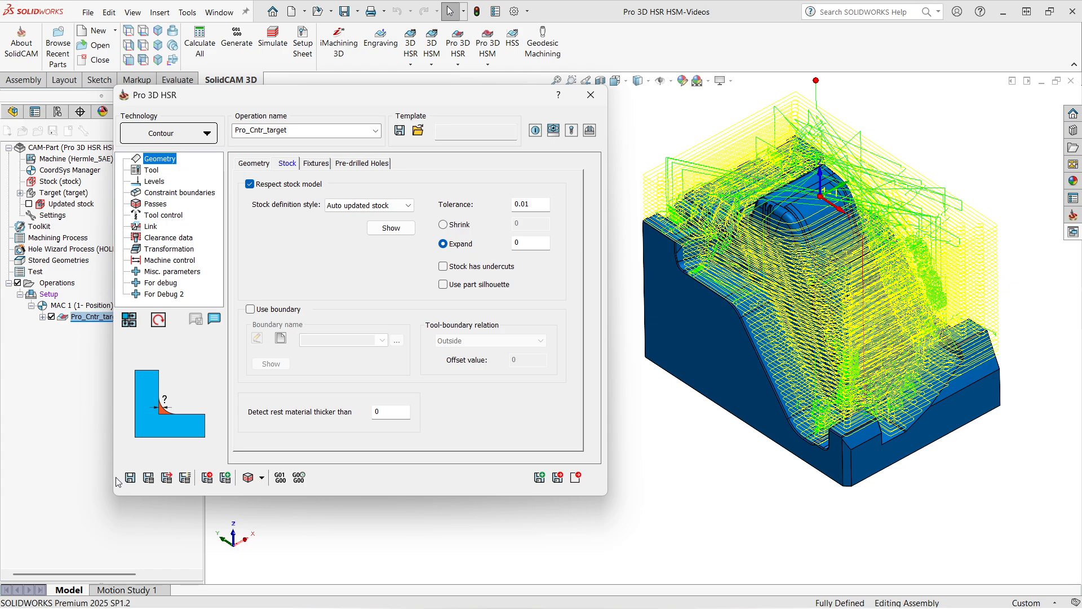
{"action": "left_click", "coordinate": [148, 478]}
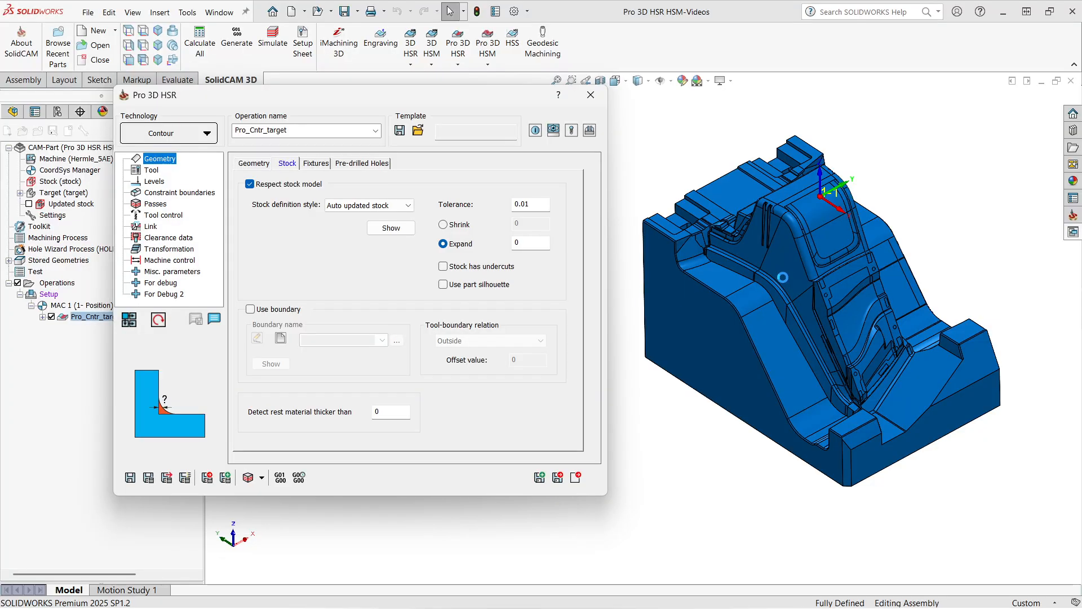
{"action": "middle_click_drag", "start_coordinate": [798, 274], "coordinate": [806, 316]}
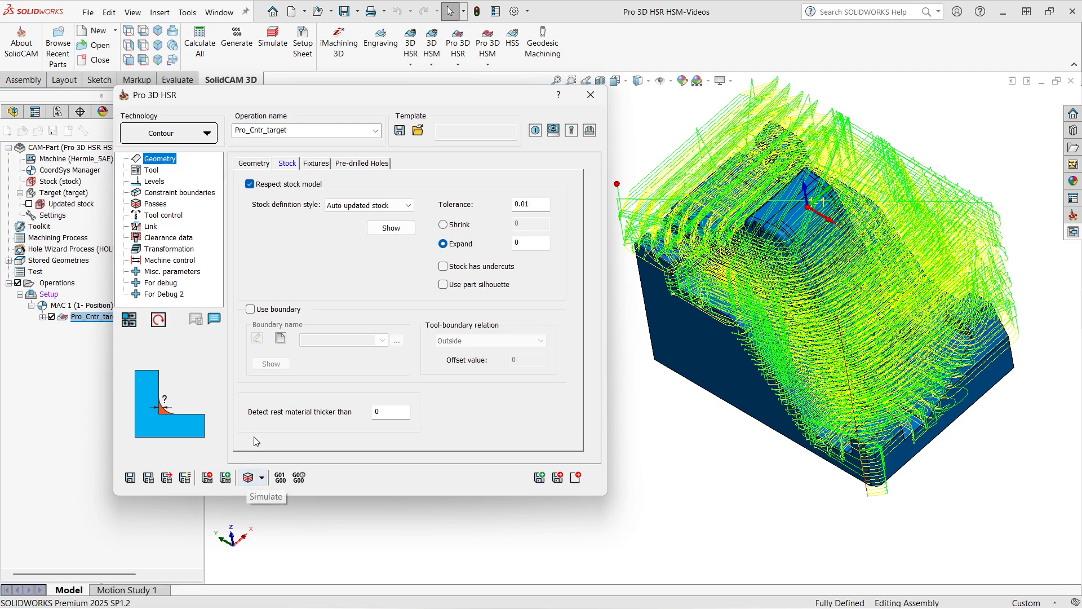
Simulate the recalculated toolpath in SolidVerify at maximum speed, stop the clash monitoring when asked, and exit the simulation.
{"action": "left_click", "coordinate": [248, 478]}
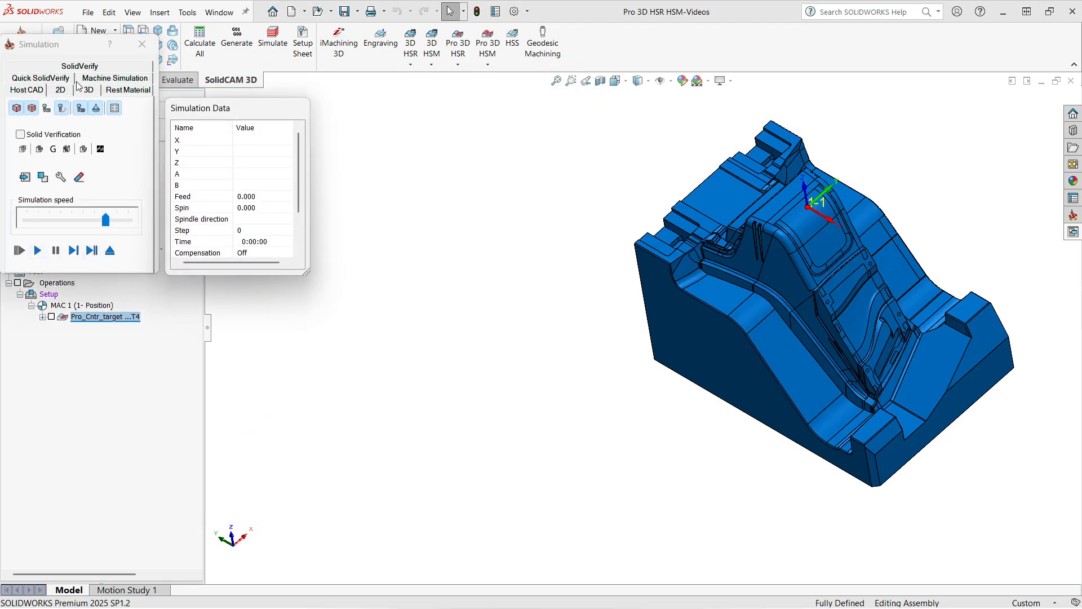
{"action": "left_click", "coordinate": [38, 251]}
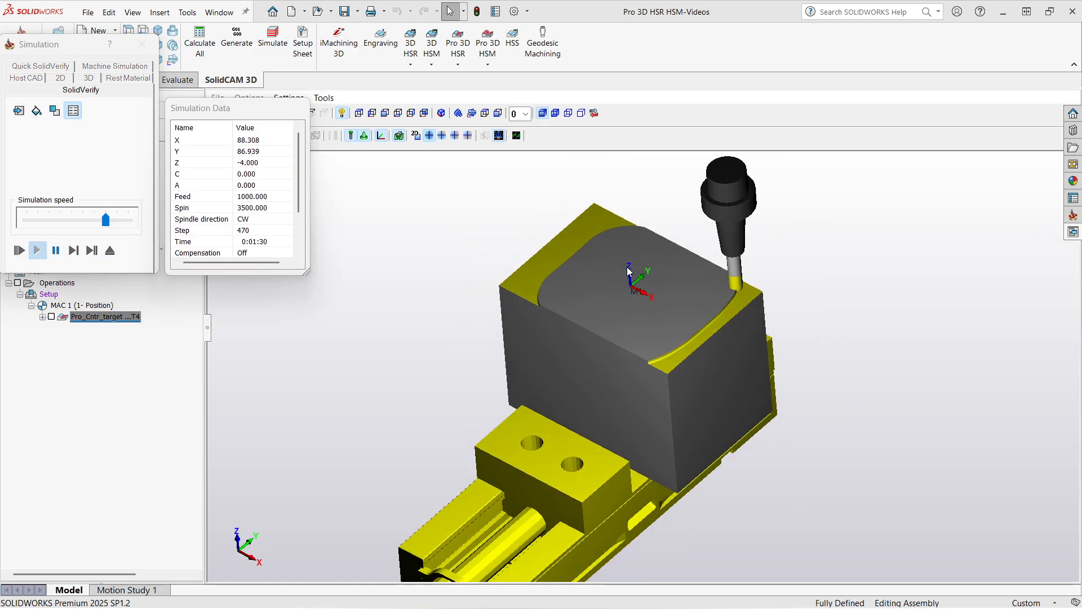
{"action": "left_click", "coordinate": [124, 224]}
{"action": "left_click_drag", "start_coordinate": [124, 225], "coordinate": [129, 224]}
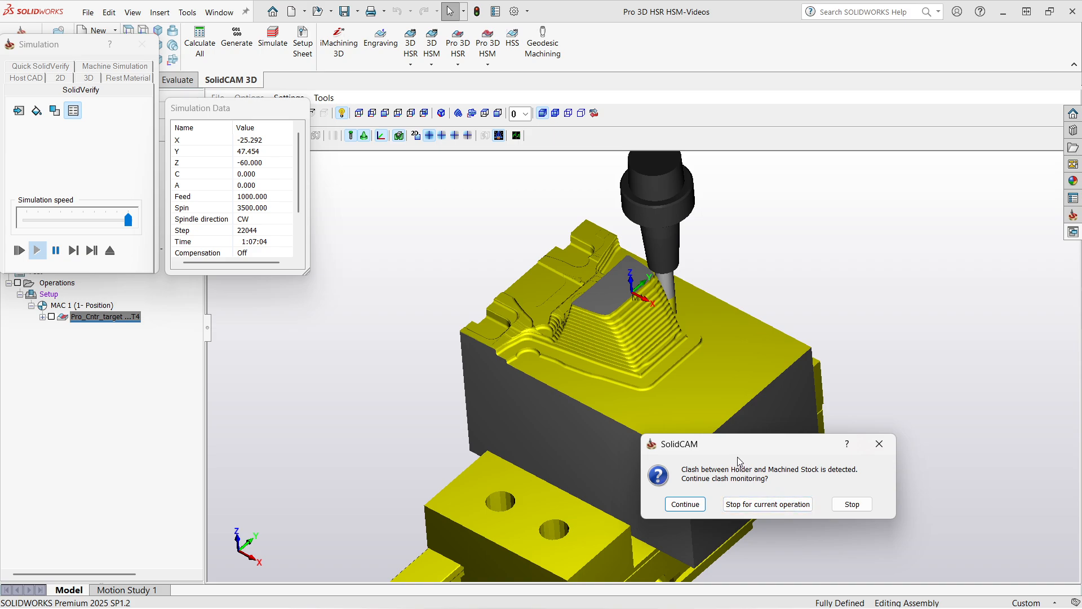
{"action": "left_click_drag", "start_coordinate": [755, 451], "coordinate": [885, 469]}
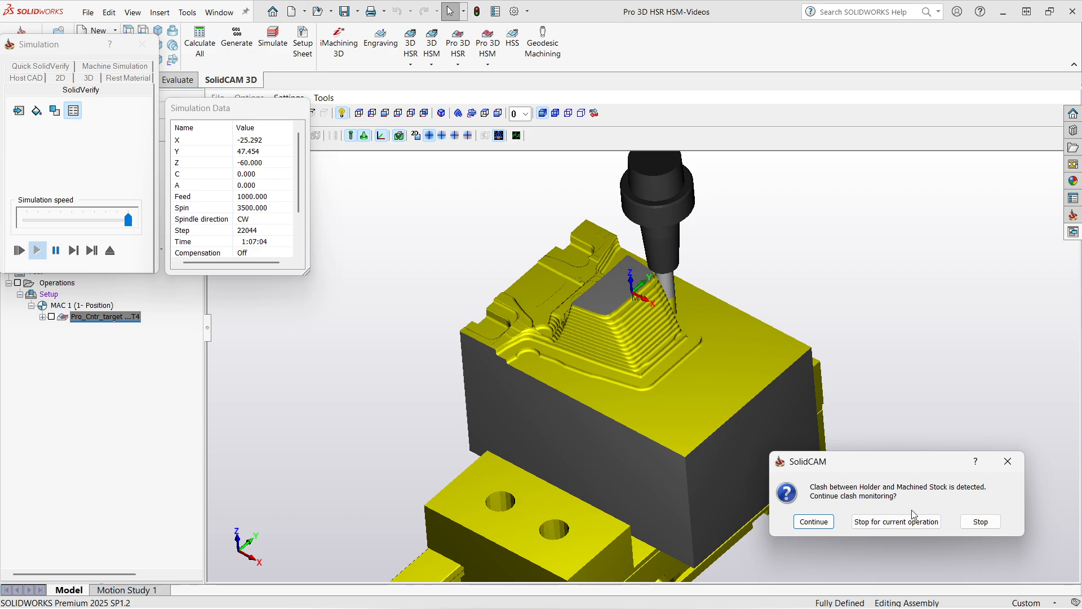
{"action": "left_click", "coordinate": [977, 528]}
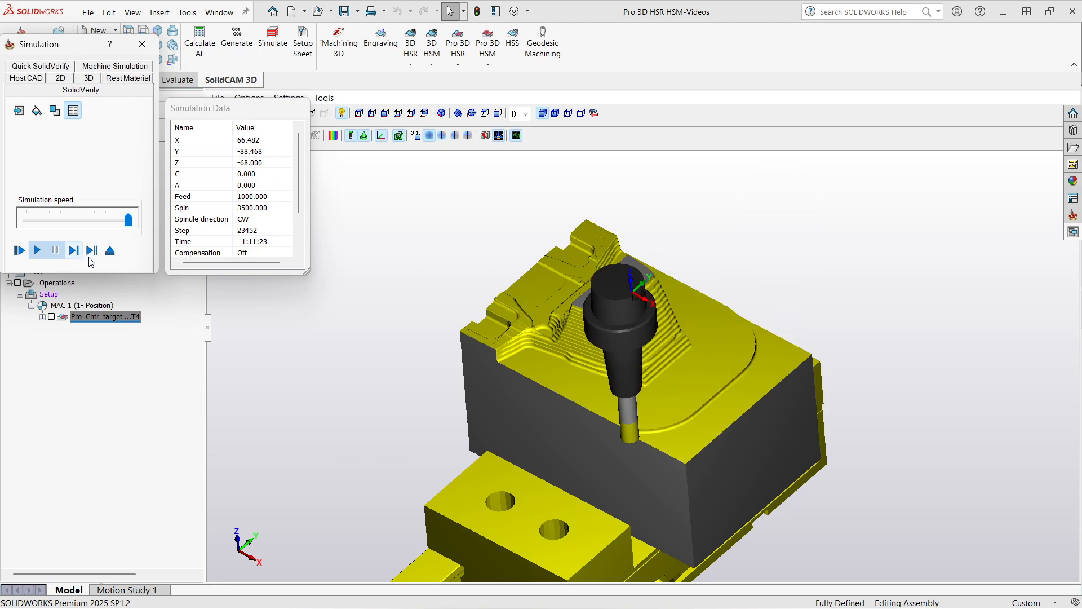
{"action": "left_click", "coordinate": [110, 250]}
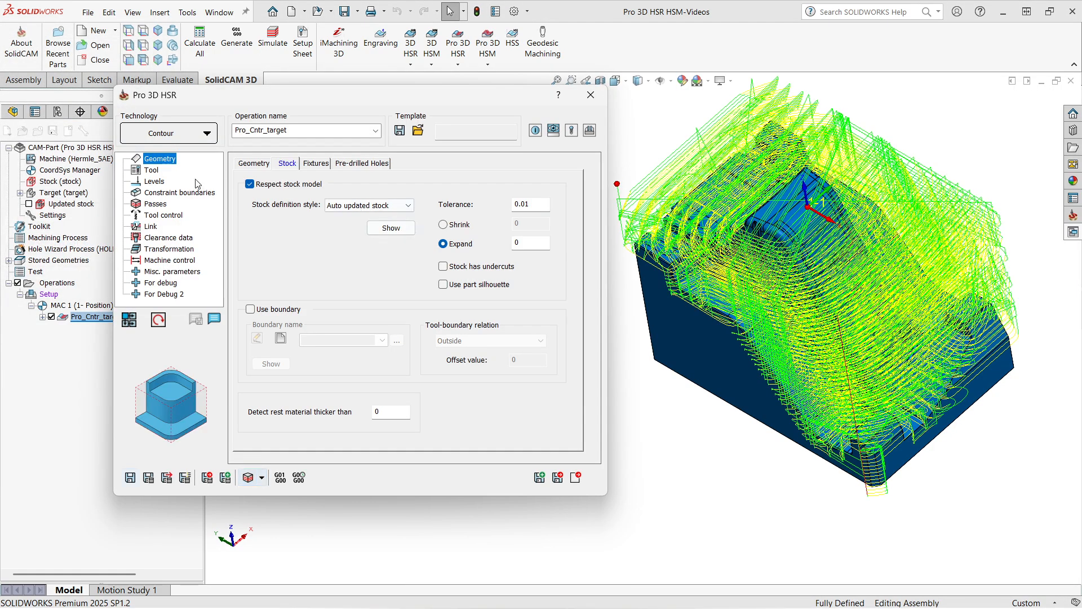
Enable checking with in-process stock for the bull nose mill.
{"action": "left_click", "coordinate": [151, 170]}
{"action": "left_click_drag", "start_coordinate": [201, 102], "coordinate": [223, 120]}
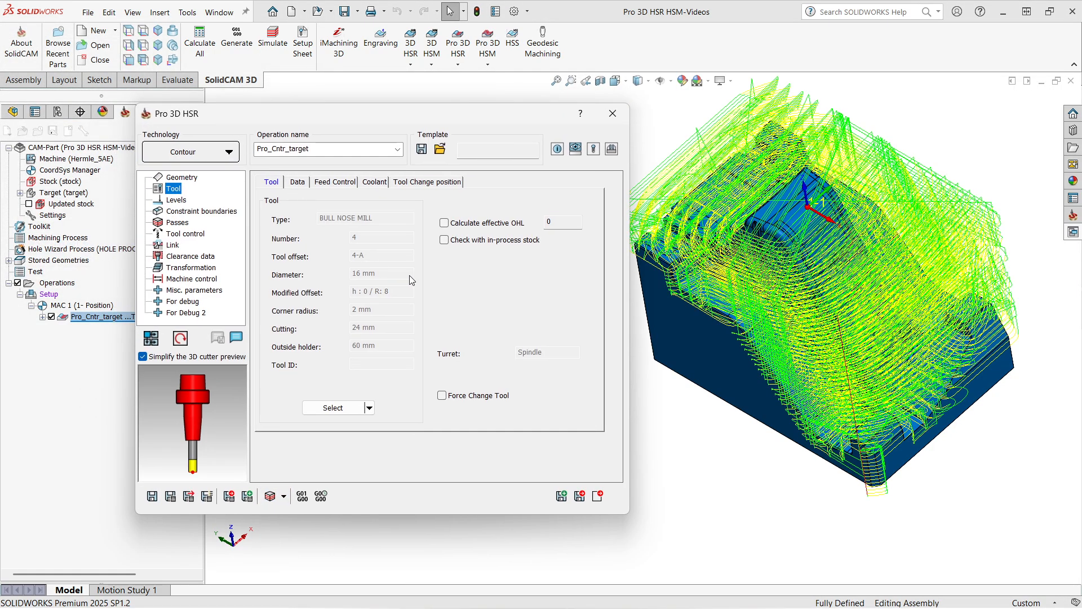
{"action": "left_click_drag", "start_coordinate": [328, 124], "coordinate": [309, 121]}
{"action": "mouse_move", "coordinate": [428, 241]}
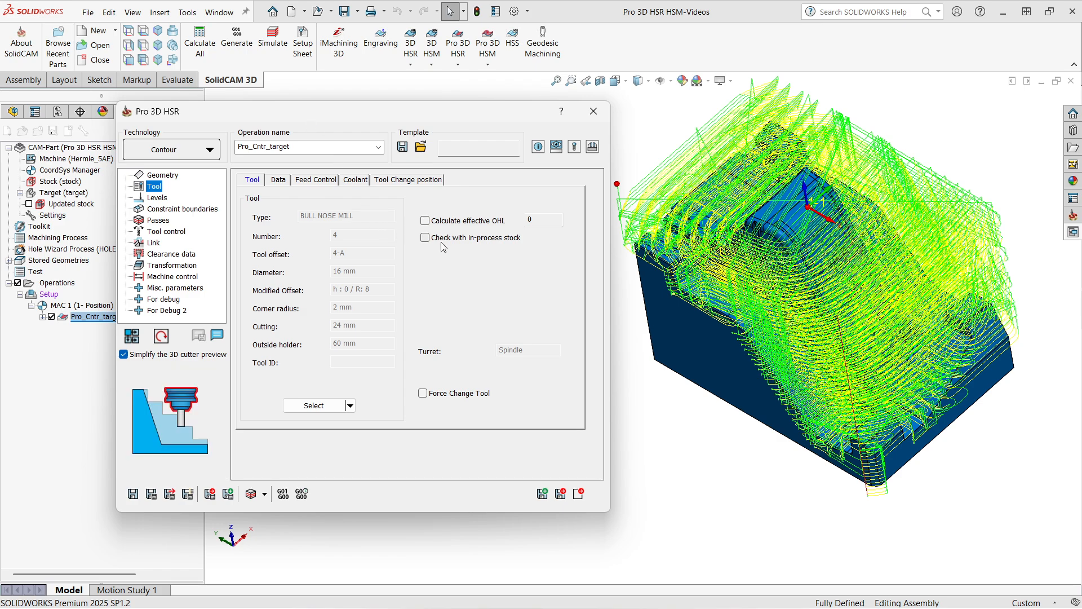
{"action": "left_click", "coordinate": [426, 238]}
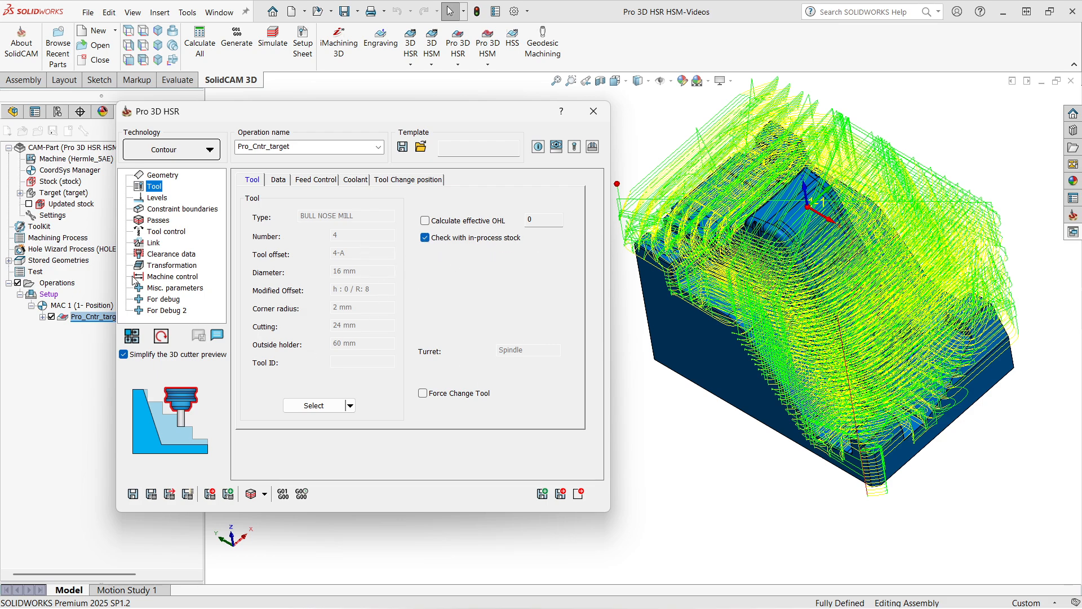
Check the shaft, arbor and holder clearances of the contour operation, and save and recalculate it with in-process stock checking.
{"action": "left_click", "coordinate": [163, 254]}
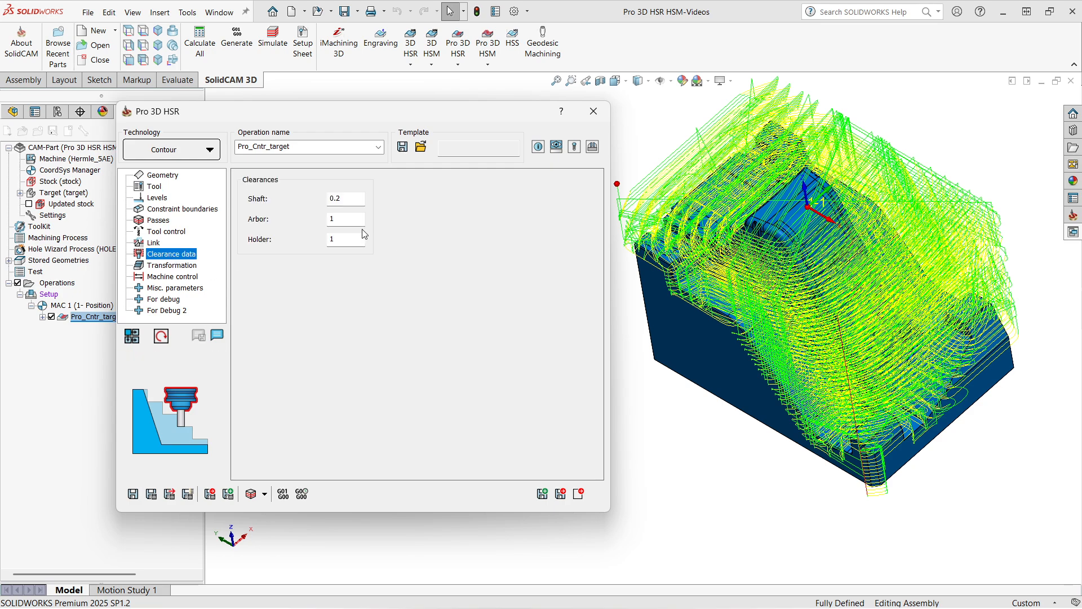
{"action": "left_click", "coordinate": [341, 198]}
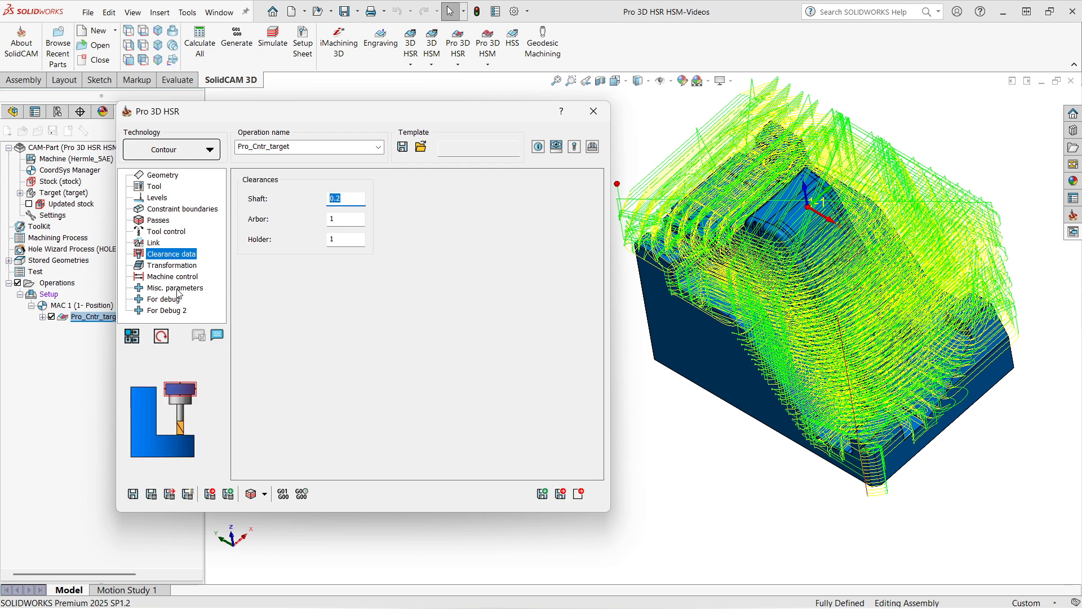
{"action": "left_click", "coordinate": [354, 202]}
{"action": "left_click", "coordinate": [151, 493]}
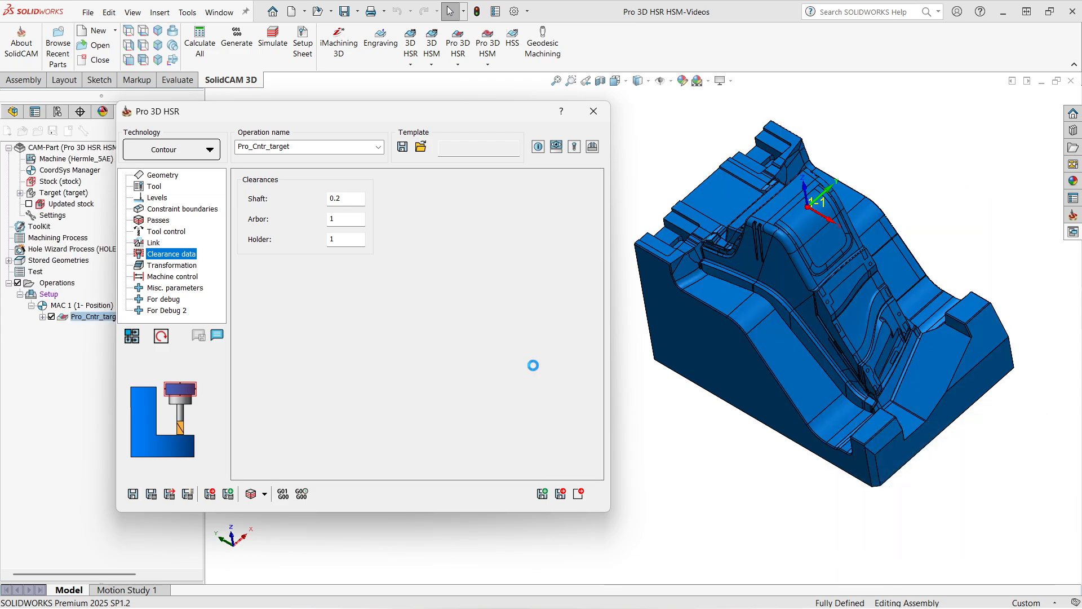
Run the recalculated contour toolpath in SolidVerify at maximum speed and watch the holder's distance from the remaining stock.
{"action": "left_click", "coordinate": [251, 492]}
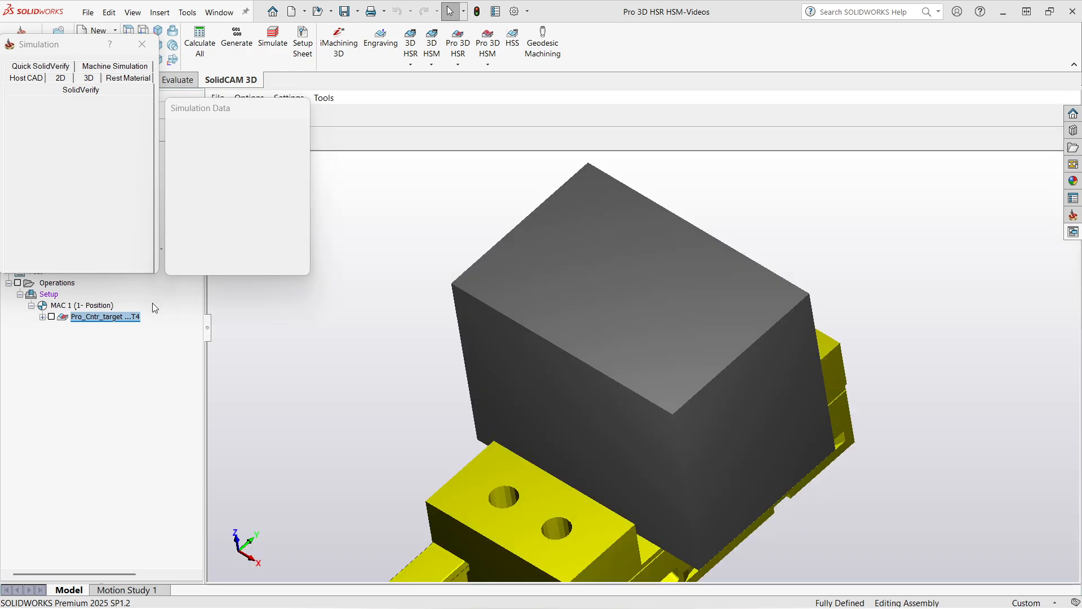
{"action": "left_click", "coordinate": [40, 251]}
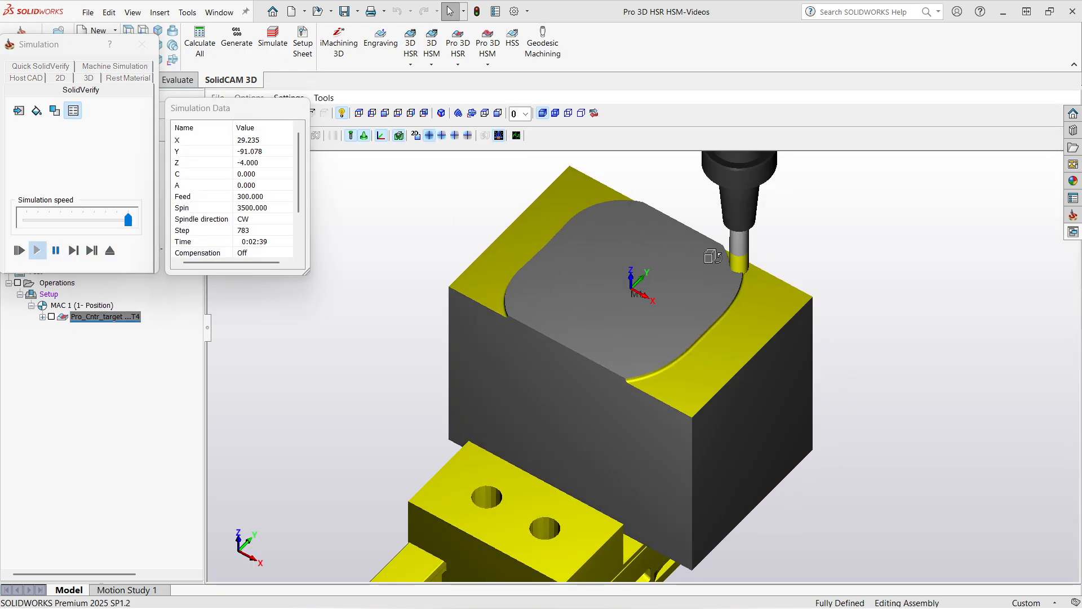
{"action": "middle_click_drag", "start_coordinate": [713, 257], "coordinate": [702, 245]}
{"action": "scroll", "coordinate": [715, 299], "scroll_direction": "down", "scroll_amount": 3}
{"action": "scroll", "coordinate": [706, 300], "scroll_direction": "up", "scroll_amount": 3}
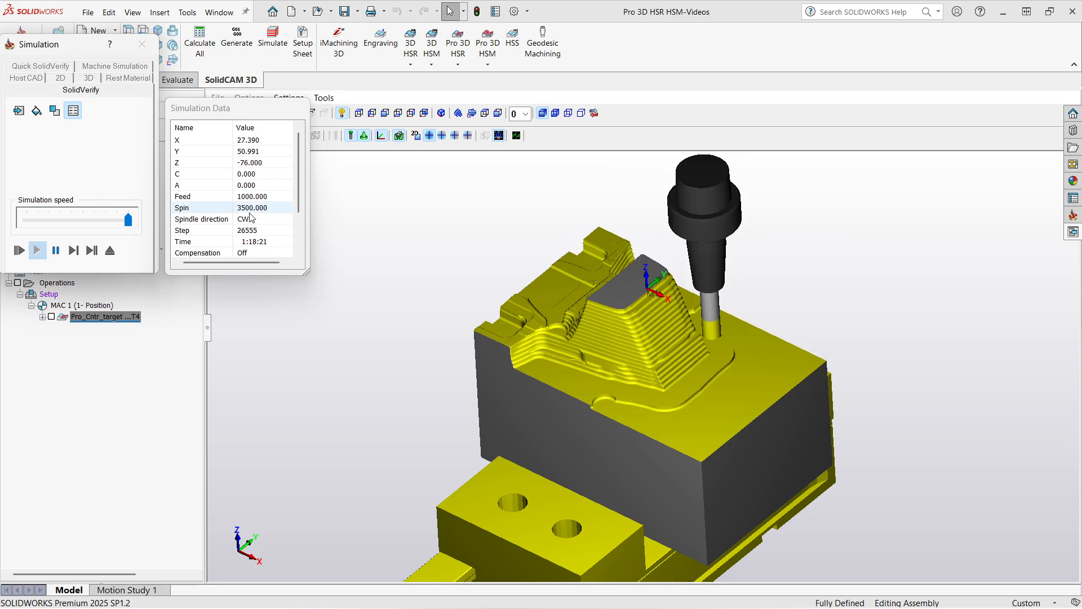
{"action": "scroll", "coordinate": [485, 272], "scroll_direction": "down", "scroll_amount": 5}
{"action": "scroll", "coordinate": [574, 410], "scroll_direction": "up", "scroll_amount": 5}
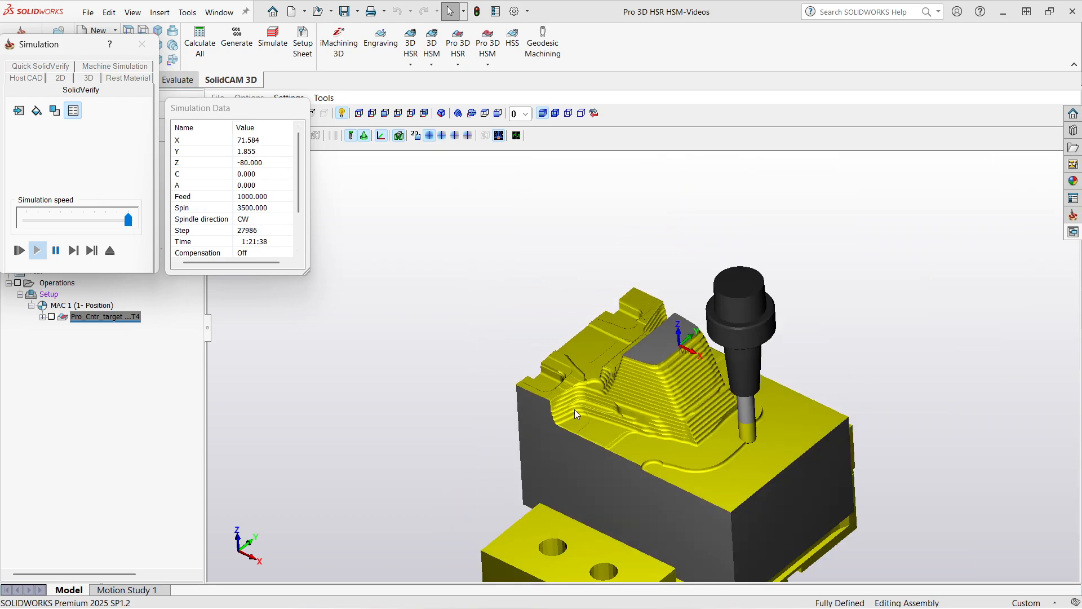
Examine the stepped walls and the holder's position around the central core from several sides while the simulation cuts the deeper levels.
{"action": "scroll", "coordinate": [573, 409], "scroll_direction": "down", "scroll_amount": 3}
{"action": "middle_click_drag", "start_coordinate": [654, 425], "coordinate": [611, 421]}
{"action": "scroll", "coordinate": [612, 422], "scroll_direction": "up", "scroll_amount": 5}
{"action": "scroll", "coordinate": [678, 460], "scroll_direction": "down", "scroll_amount": 4}
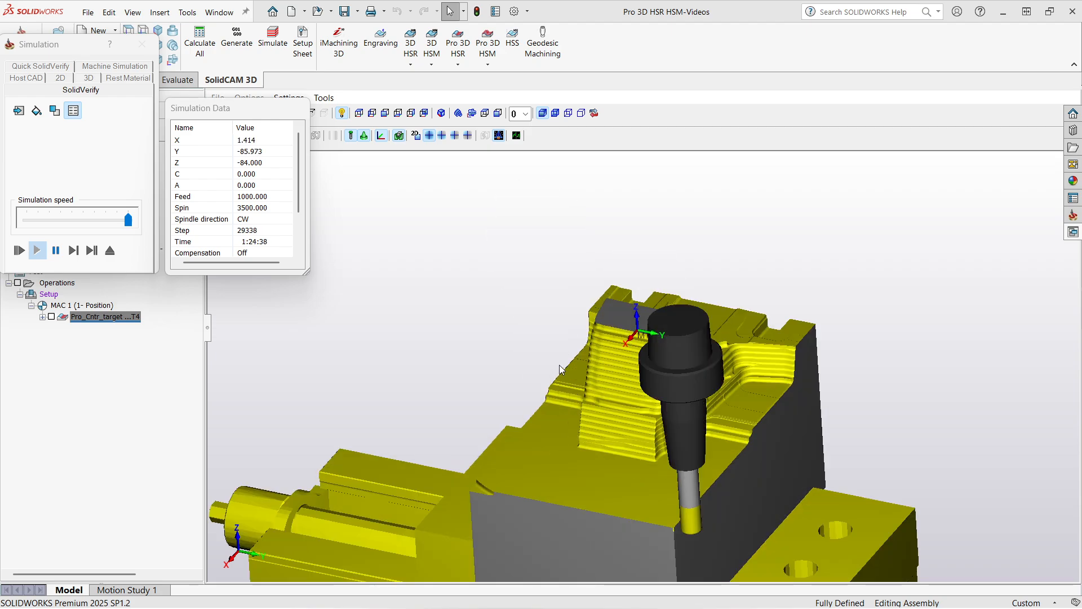
{"action": "scroll", "coordinate": [665, 404], "scroll_direction": "down", "scroll_amount": 3}
{"action": "middle_click_drag", "start_coordinate": [640, 403], "coordinate": [667, 400]}
{"action": "scroll", "coordinate": [600, 358], "scroll_direction": "down", "scroll_amount": 4}
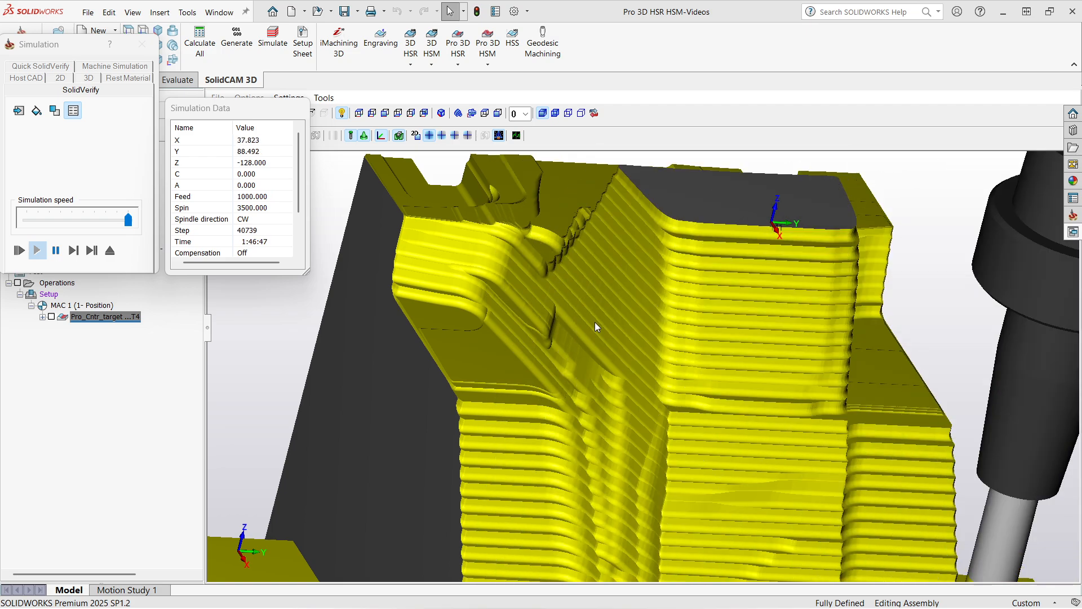
{"action": "scroll", "coordinate": [553, 307], "scroll_direction": "down", "scroll_amount": 2}
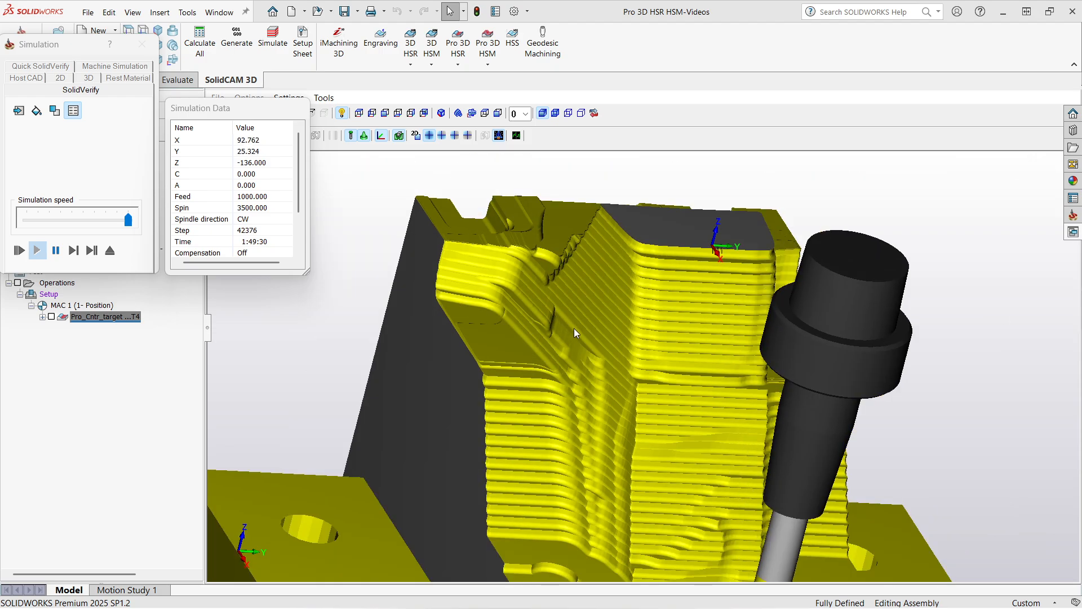
{"action": "middle_click_drag", "start_coordinate": [574, 331], "coordinate": [613, 350]}
{"action": "scroll", "coordinate": [613, 349], "scroll_direction": "down", "scroll_amount": 2}
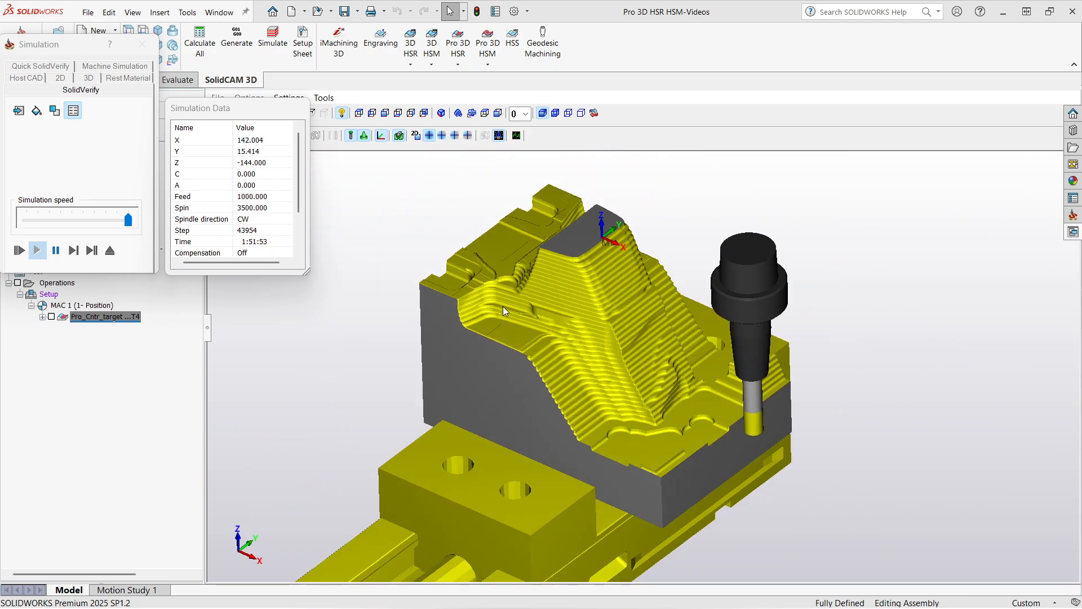